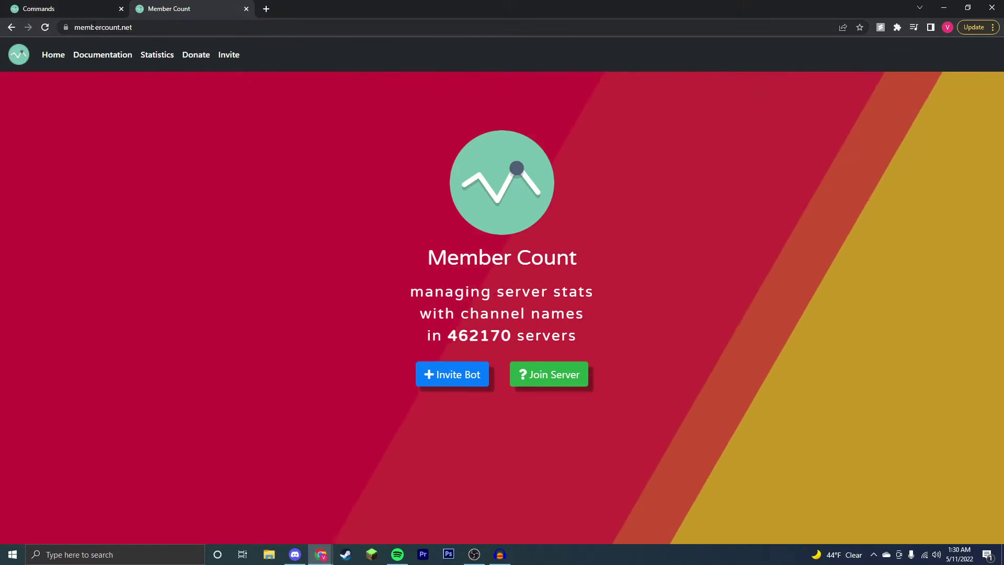
Invite Member Count to Victor's Test Server, authorize it and pass the hCaptcha check.
click(444, 371)
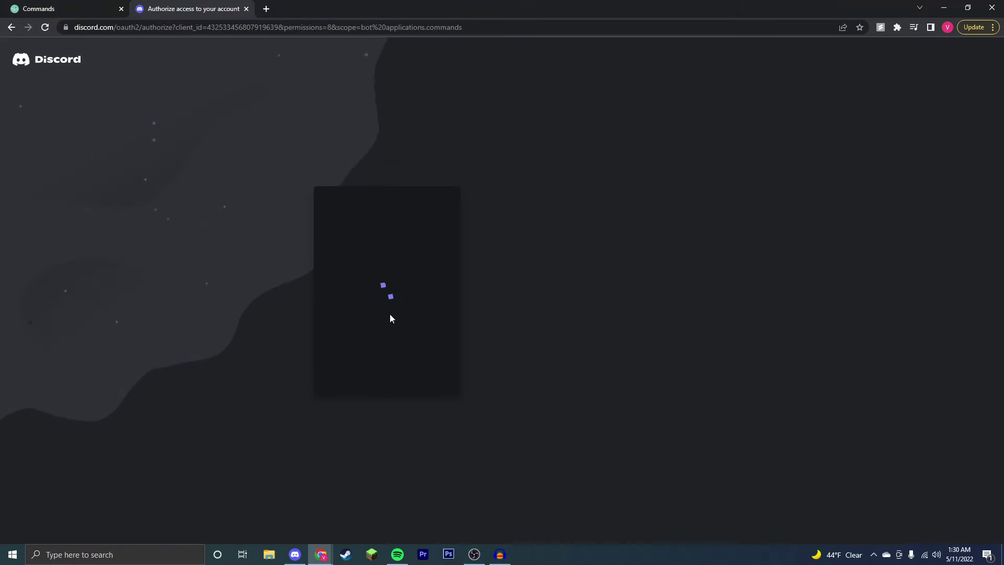
click(381, 380)
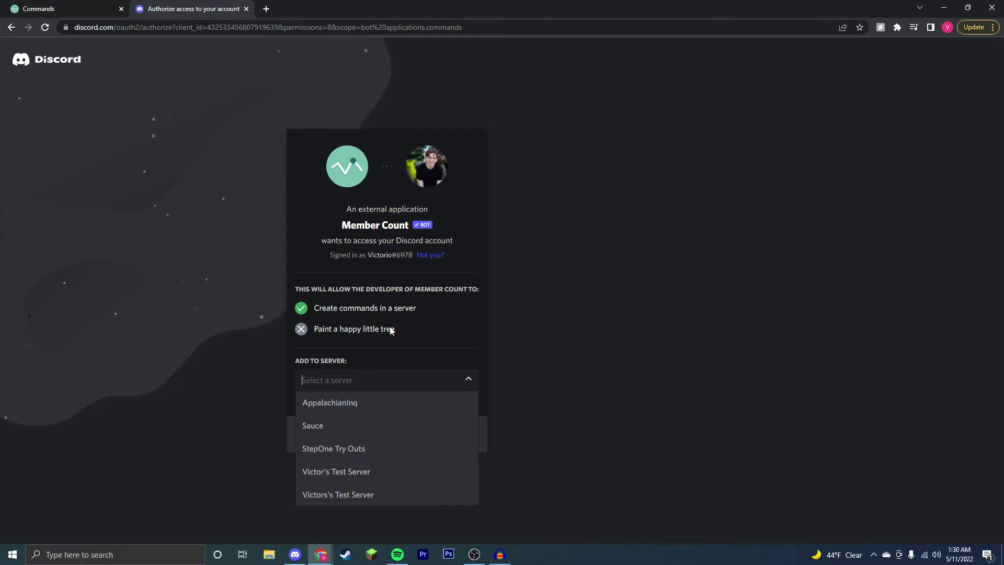
click(408, 476)
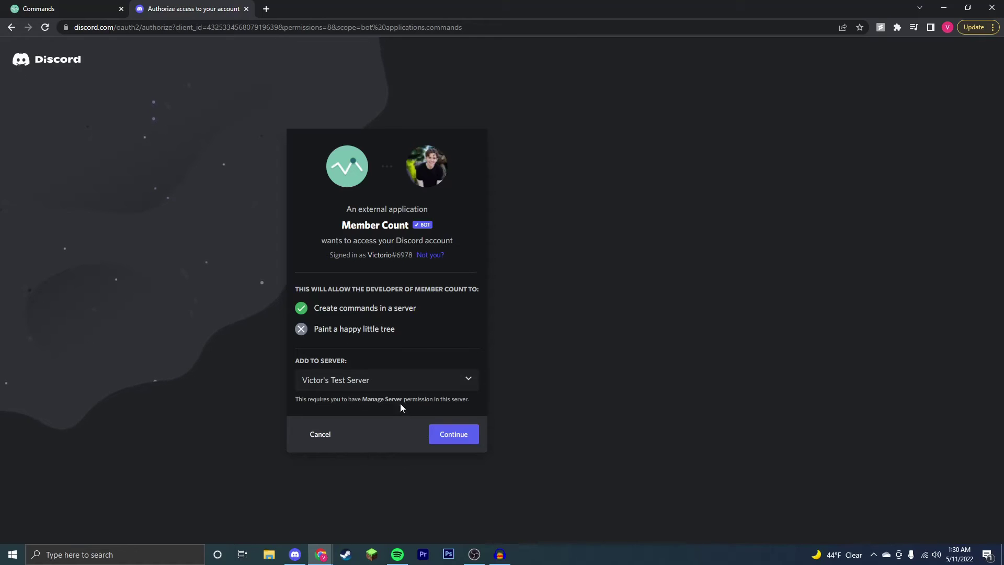
click(451, 435)
click(463, 446)
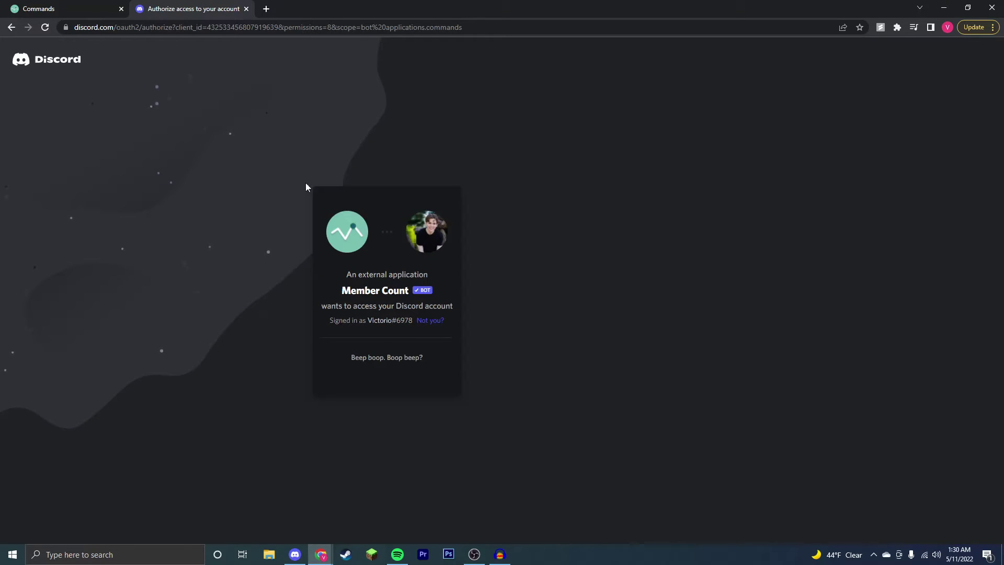
click(324, 372)
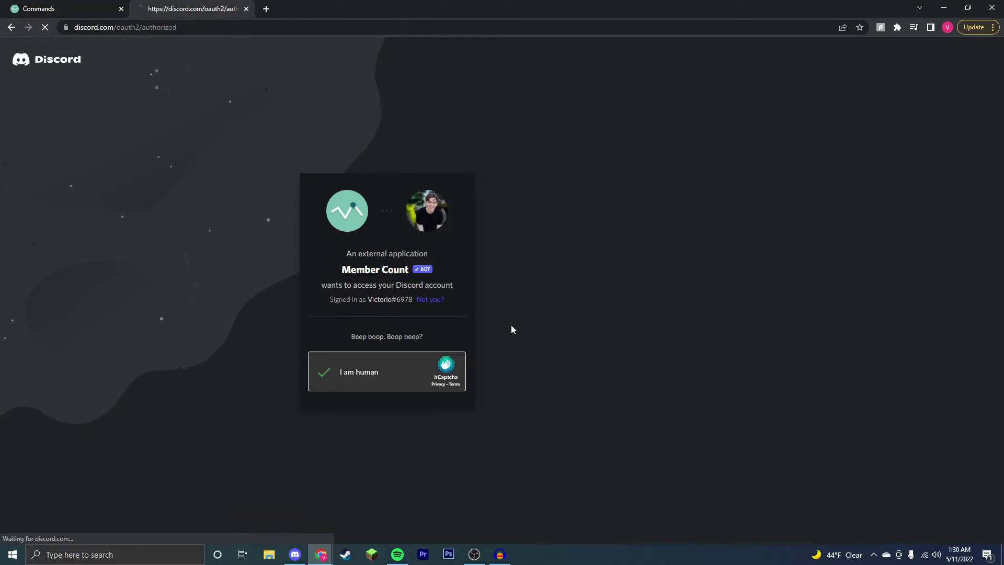
click(296, 556)
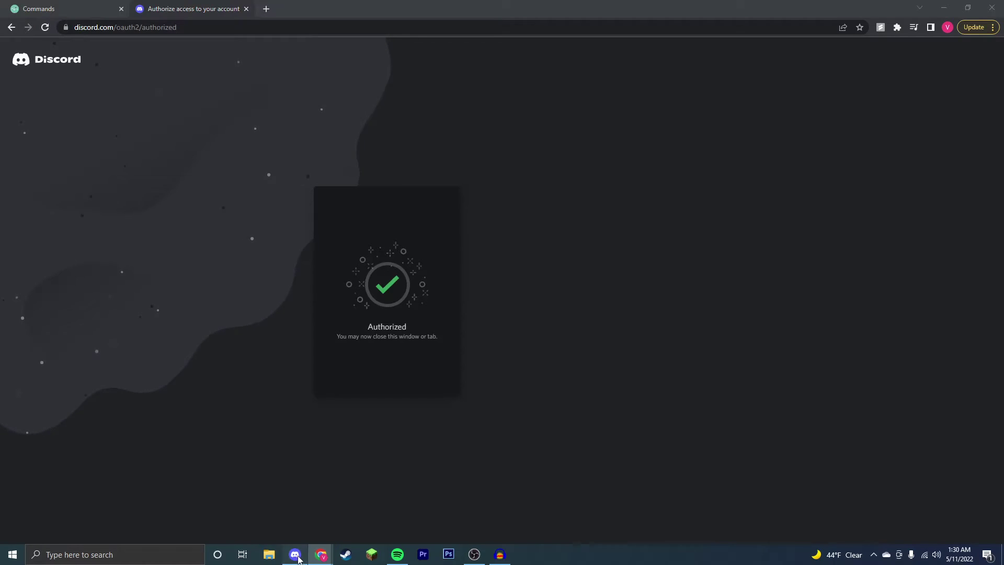
Go to the server's #bots channel to begin the m!setup command.
click(924, 108)
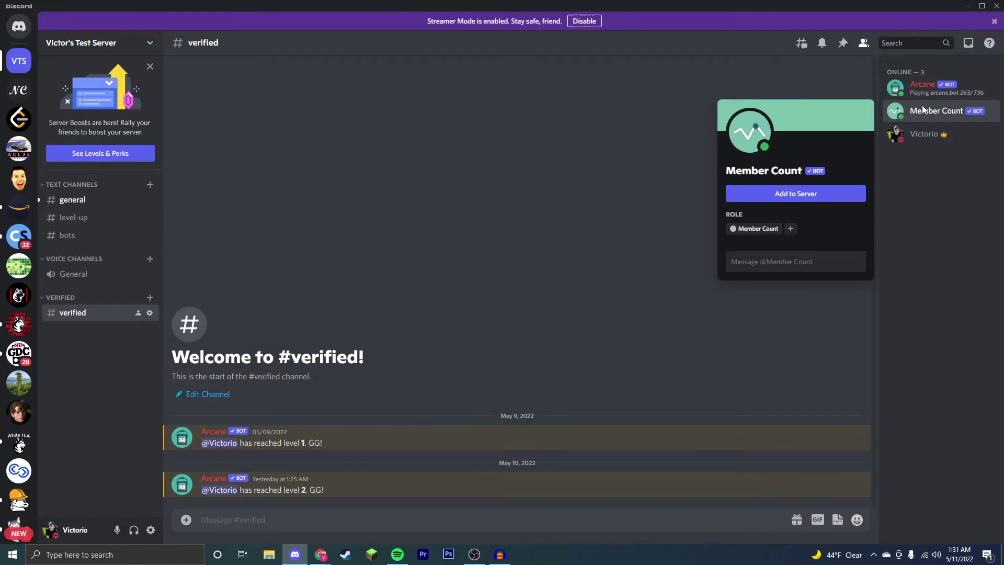
click(923, 108)
key(alt+Up)
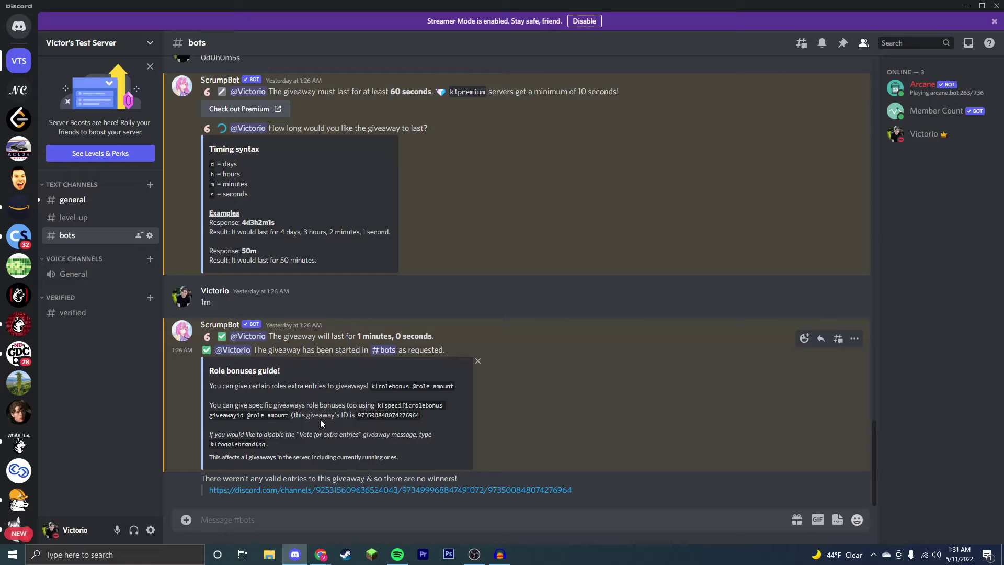
text(m!)
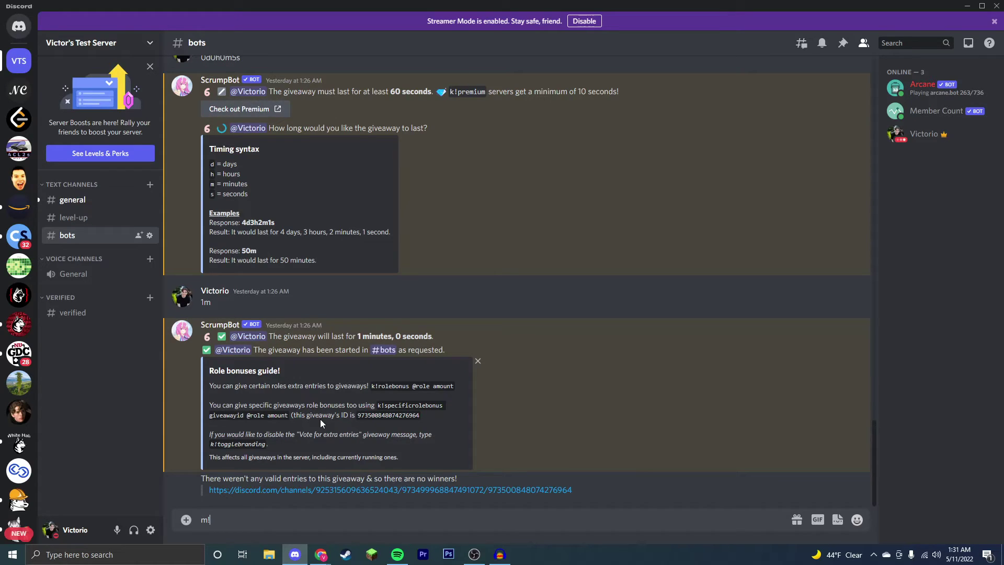
text(setup)
Send m!setup, then move the Server Stats category above Text Channels.
key(Return)
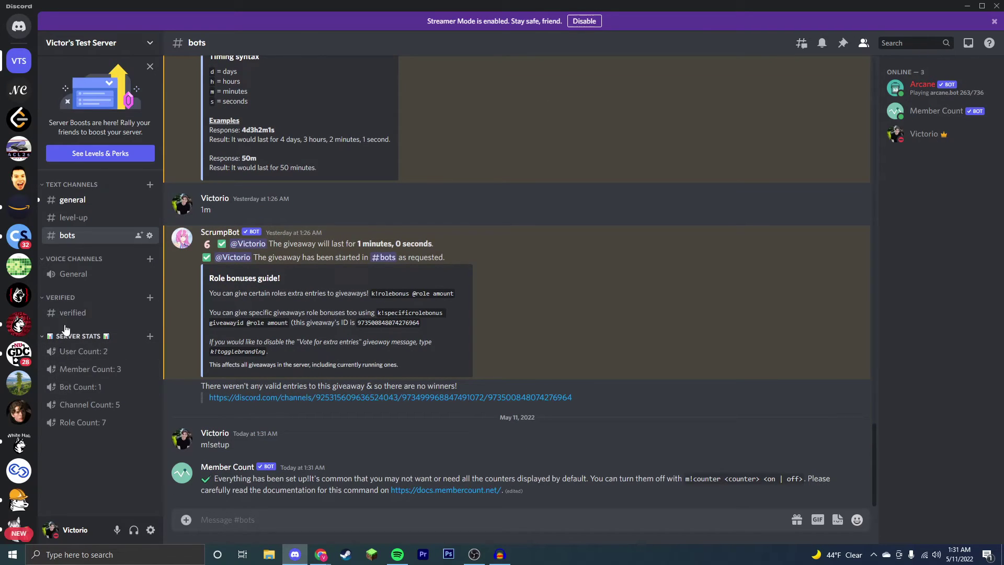
drag(66, 336, 75, 180)
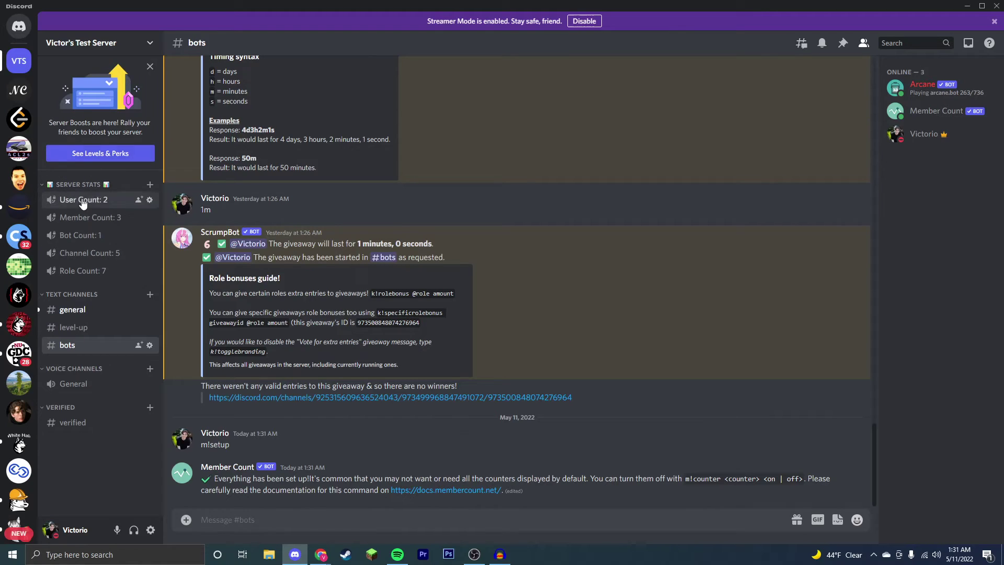
click(47, 185)
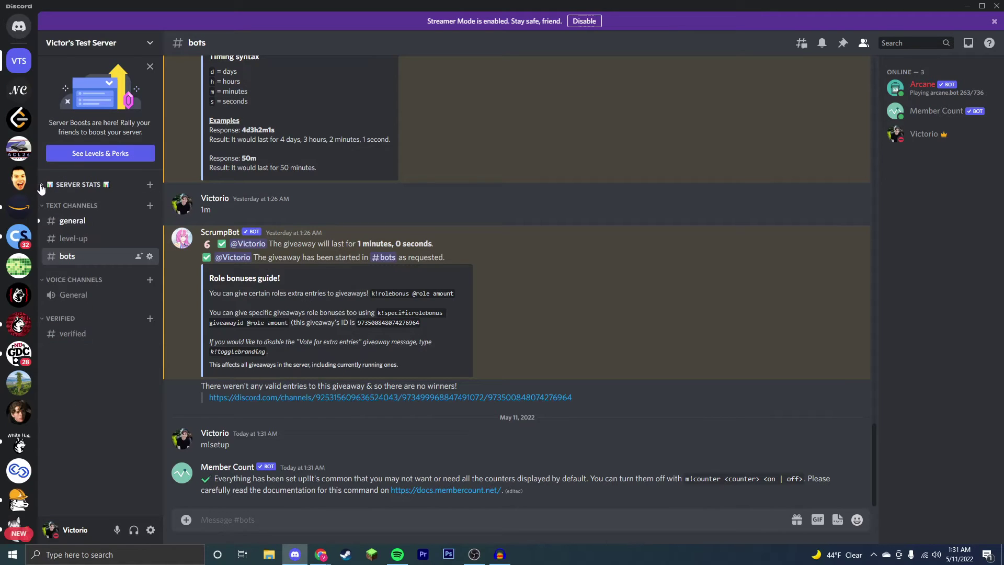
right_click(98, 185)
mouse_move(158, 203)
click(346, 186)
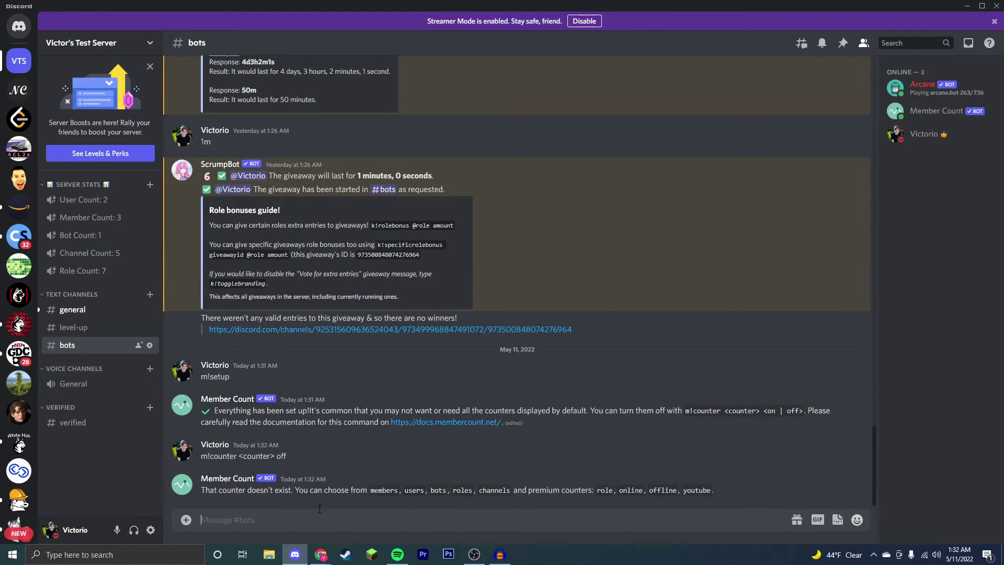
Send m!counter bots off to remove the Bot Count channel.
text(m!counter <counter> <on | off>)
drag(273, 520, 240, 521)
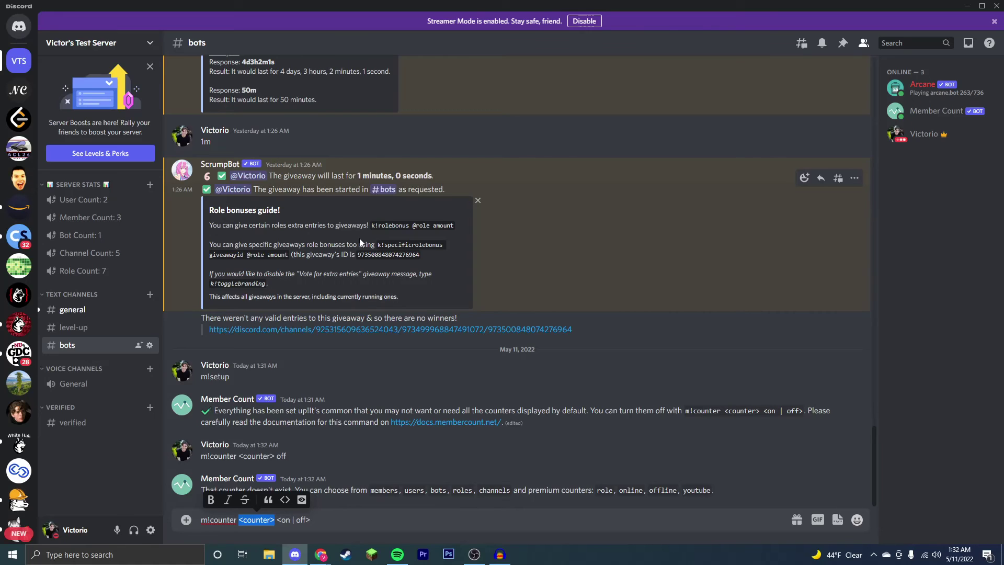
text(bots)
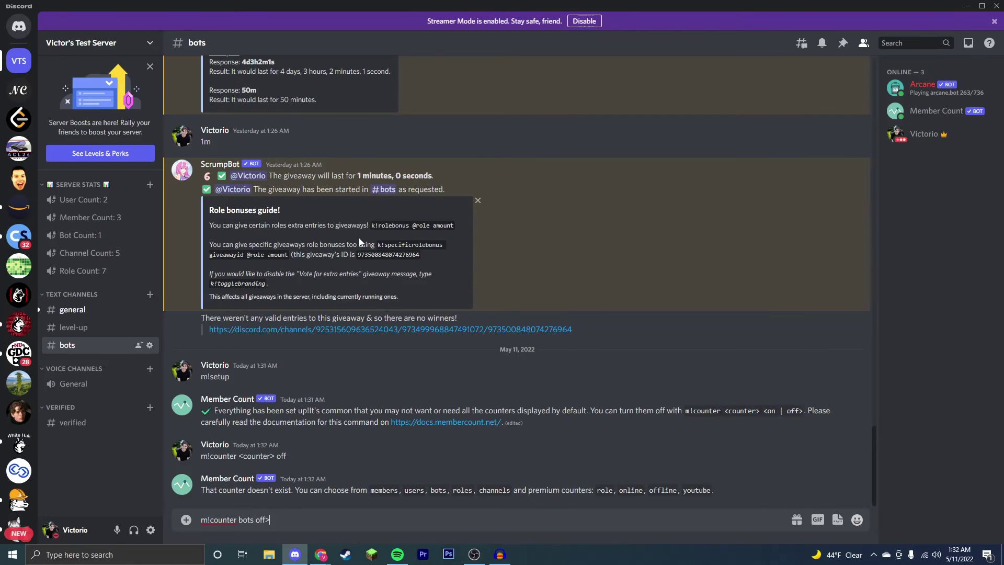
key(Return)
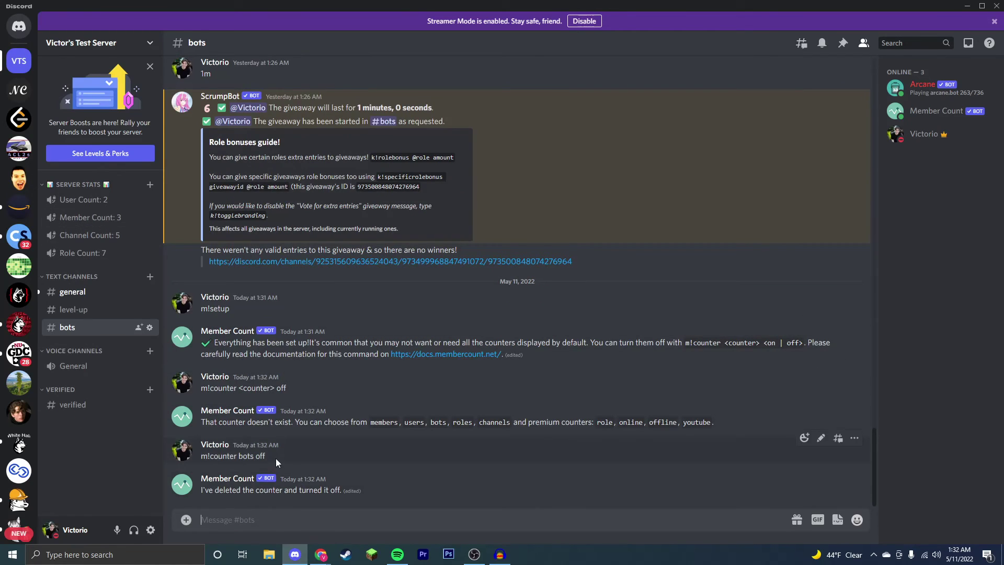
Reuse the earlier bots command, changed to m!counter bots on, and send it.
drag(276, 458, 208, 466)
key(ctrl+c)
click(272, 520)
key(ctrl+v)
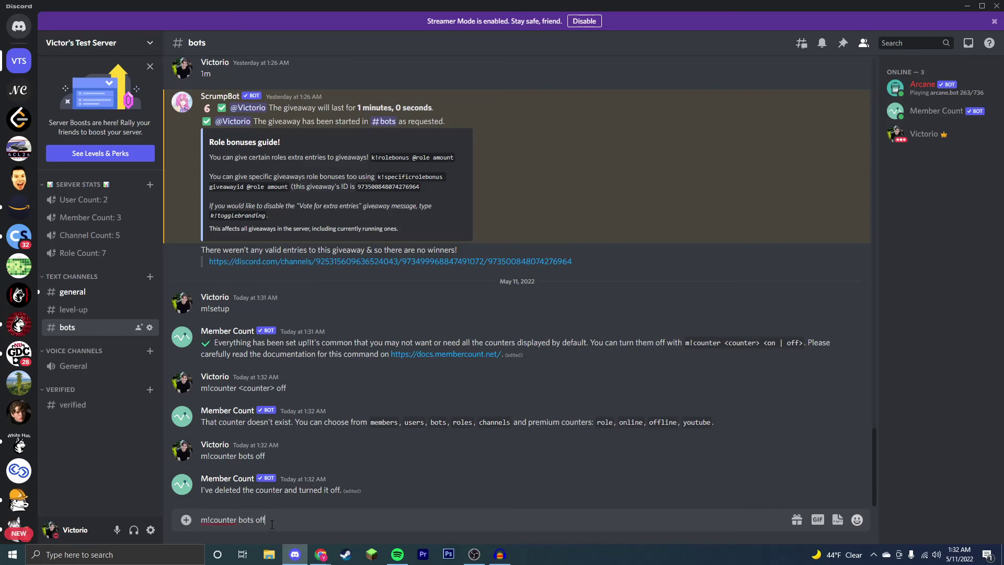
text(n)
key(Return)
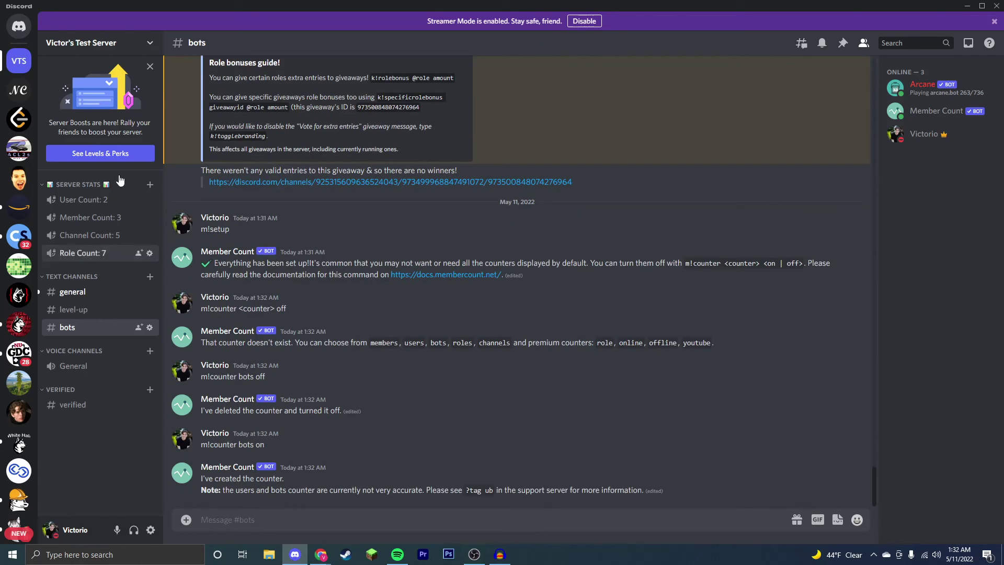